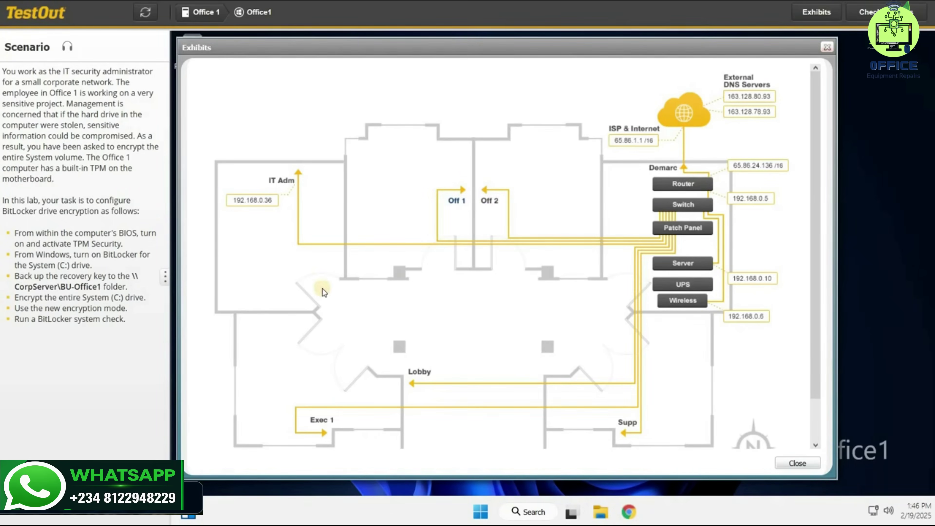
Close the network exhibit, restart the Office1 computer and enter its BIOS setup during boot.
key("Escape")
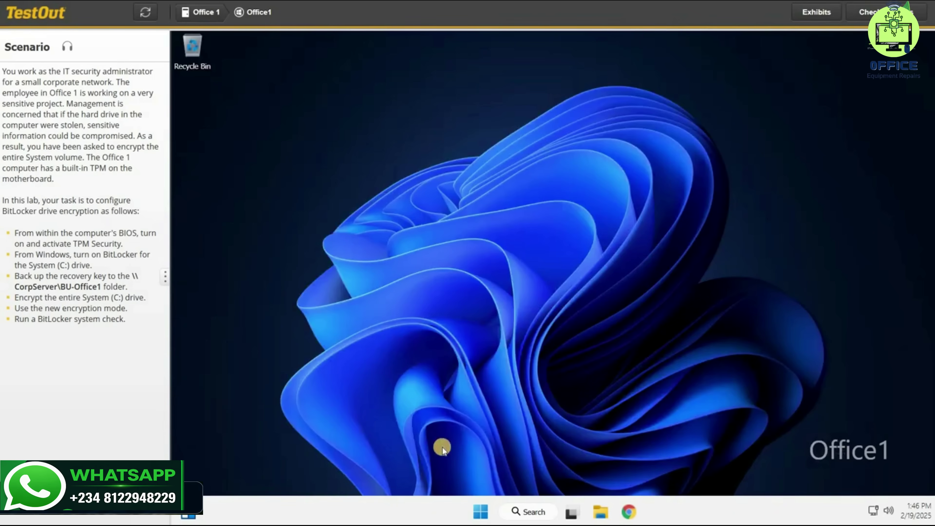
right_click(478, 511)
mouse_move(478, 483)
left_click(582, 470)
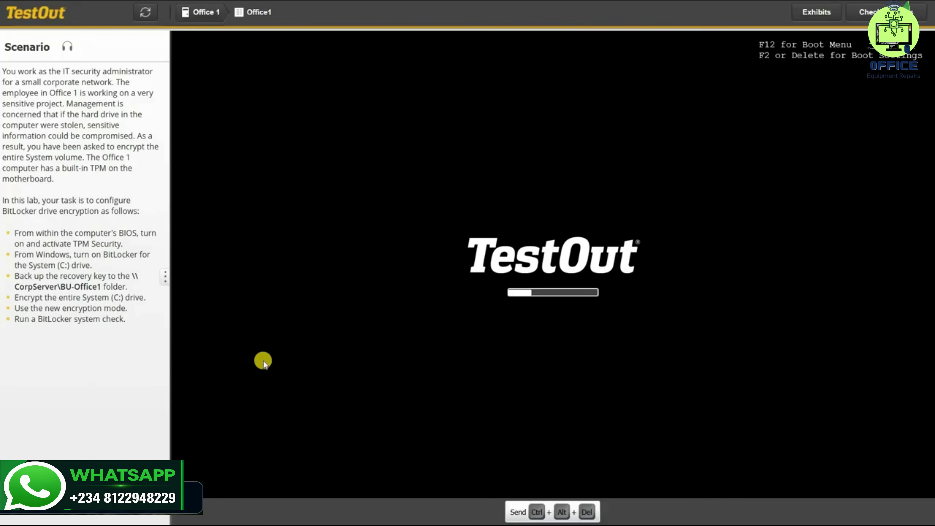
key("F2")
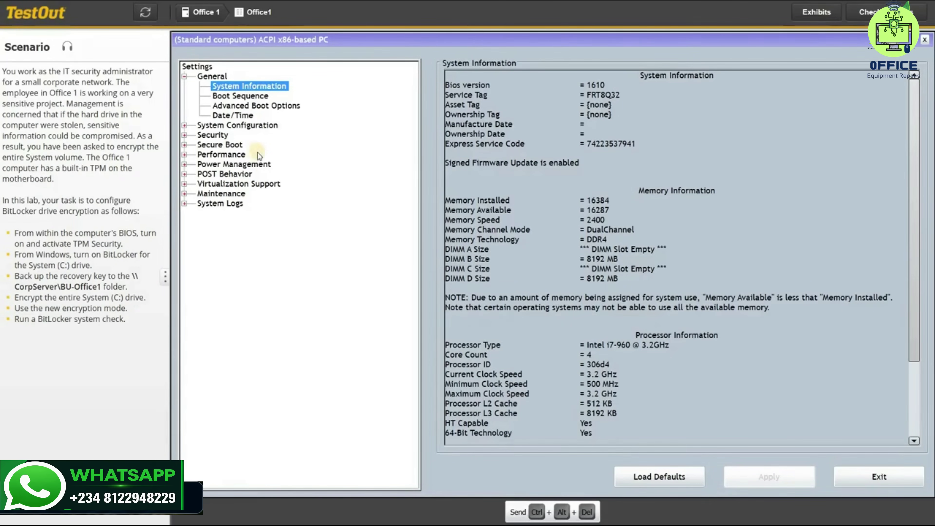
Turn on TPM Security in the BIOS security settings and apply the change.
left_click(216, 135)
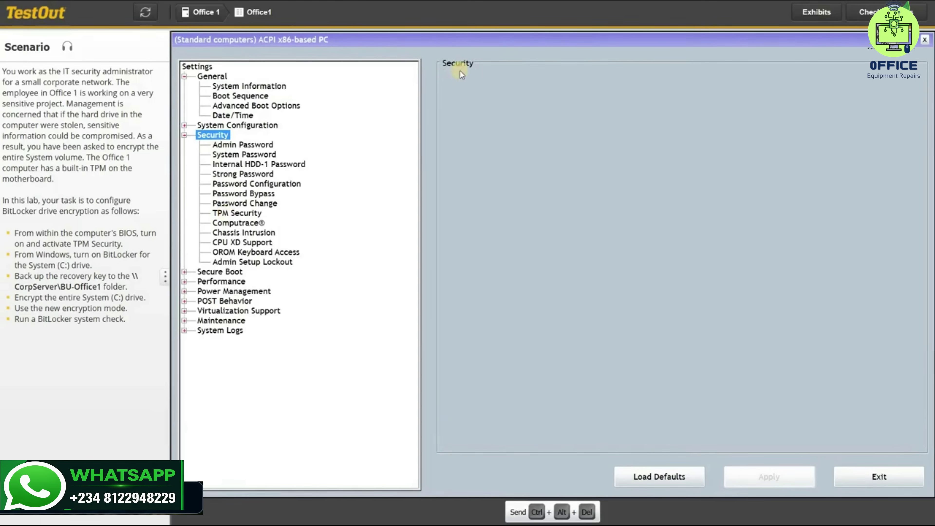
left_click(225, 214)
left_click(458, 86)
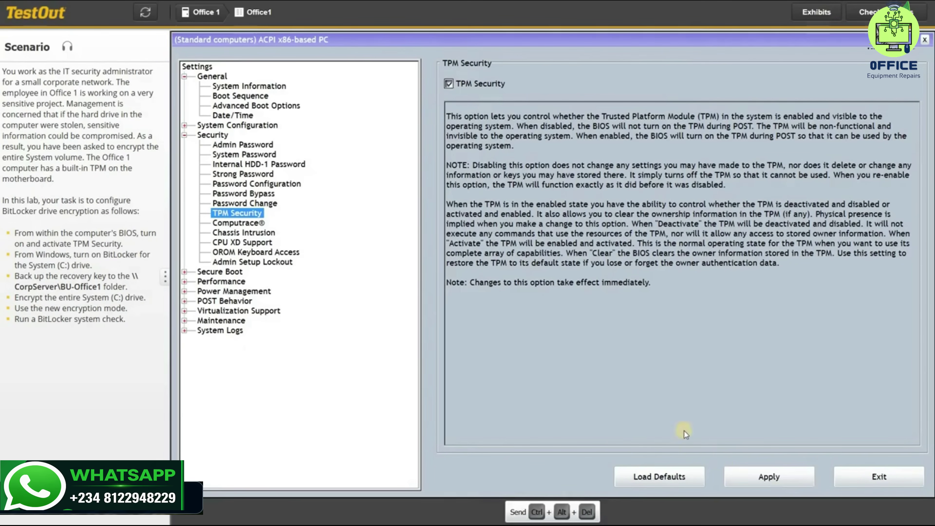
left_click(762, 478)
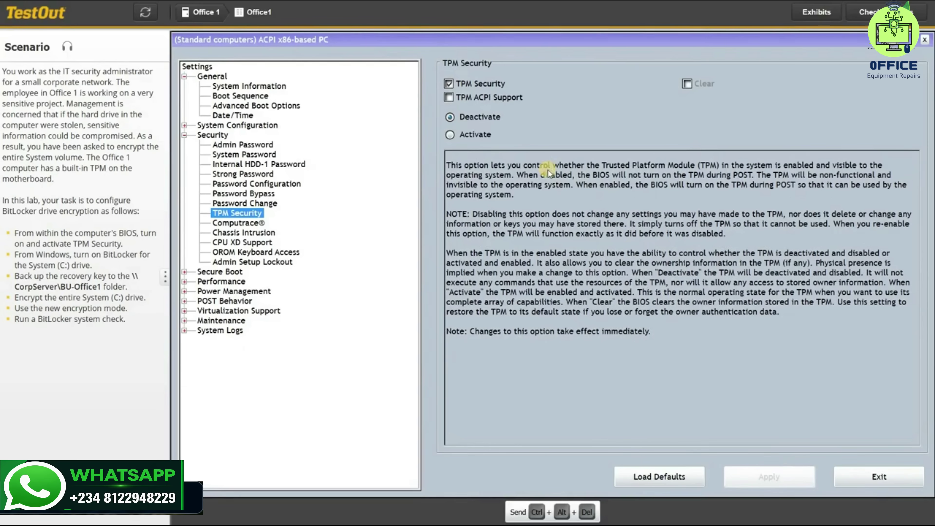
Set the TPM to Activate, apply the change and exit the BIOS setup to boot into Windows.
left_click(450, 135)
left_click(773, 475)
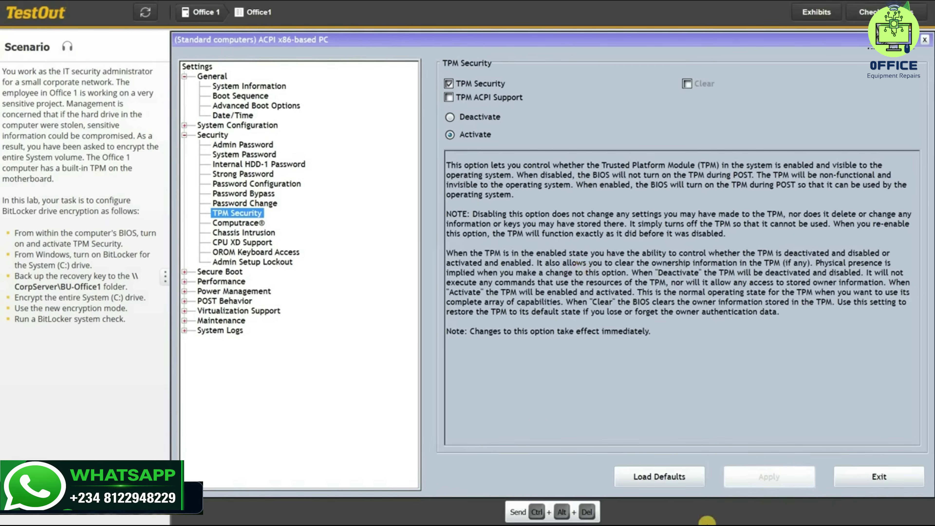
left_click(855, 476)
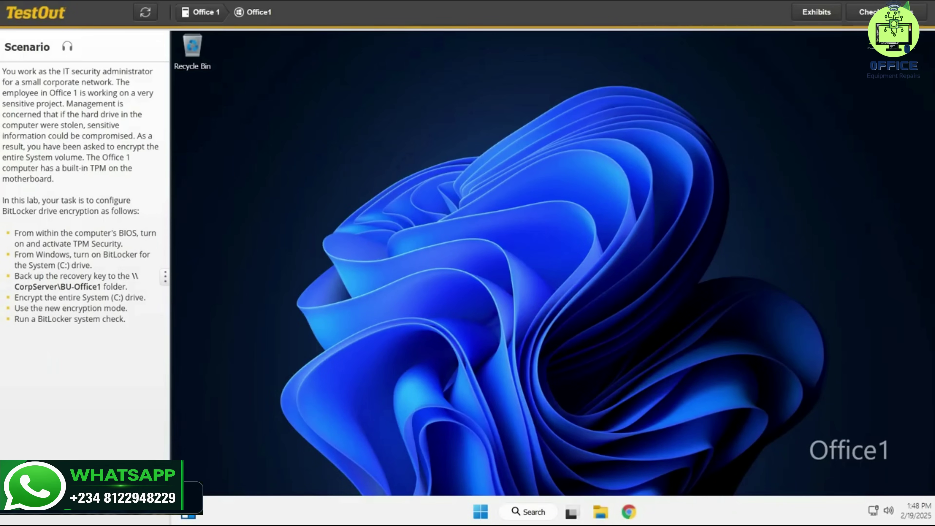
Turn on BitLocker for the System (C:) drive from This PC in File Explorer.
left_click(599, 511)
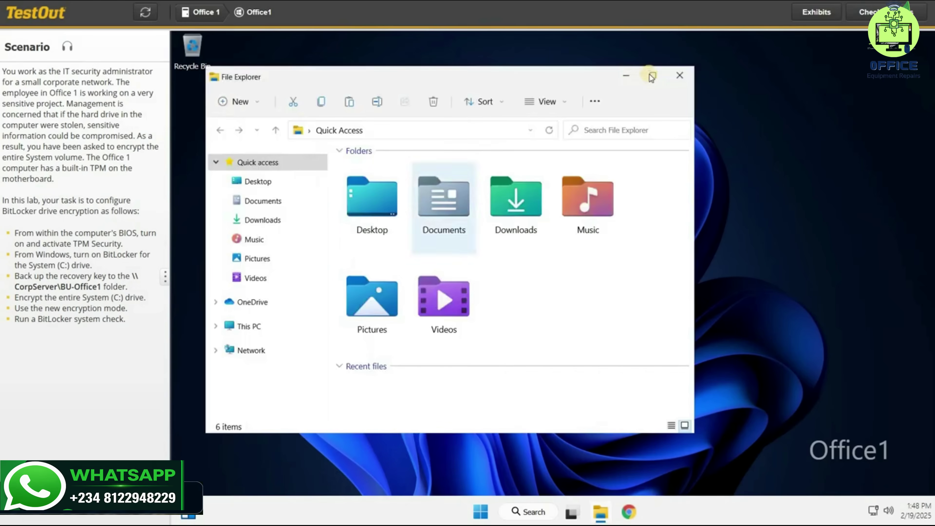
double_click(626, 75)
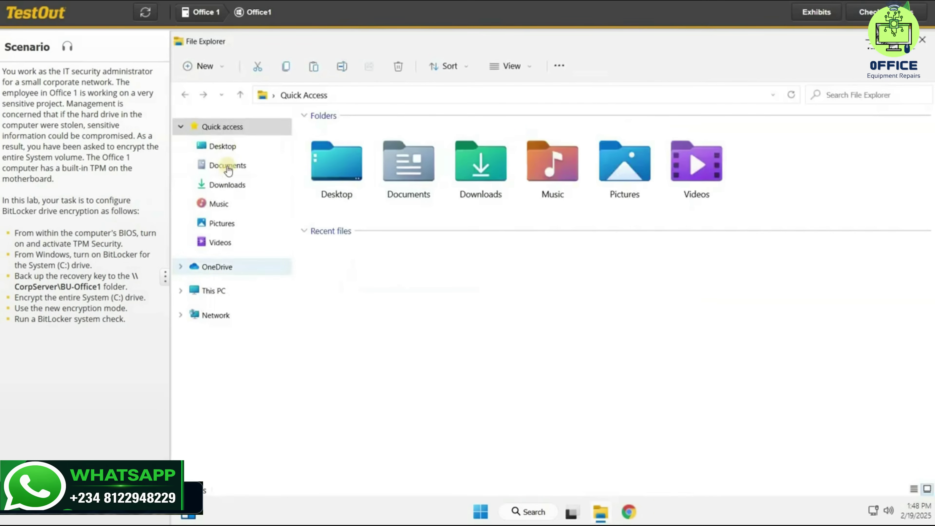
left_click(207, 289)
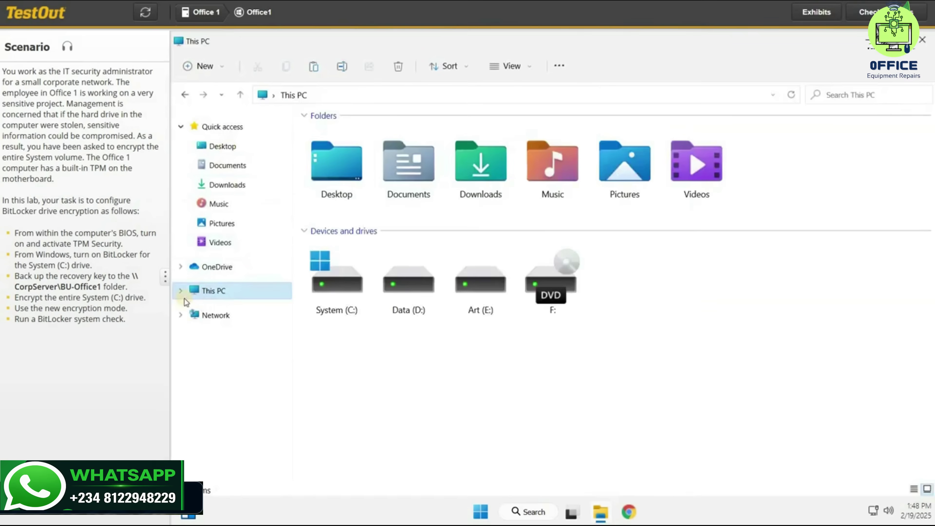
left_click(337, 293)
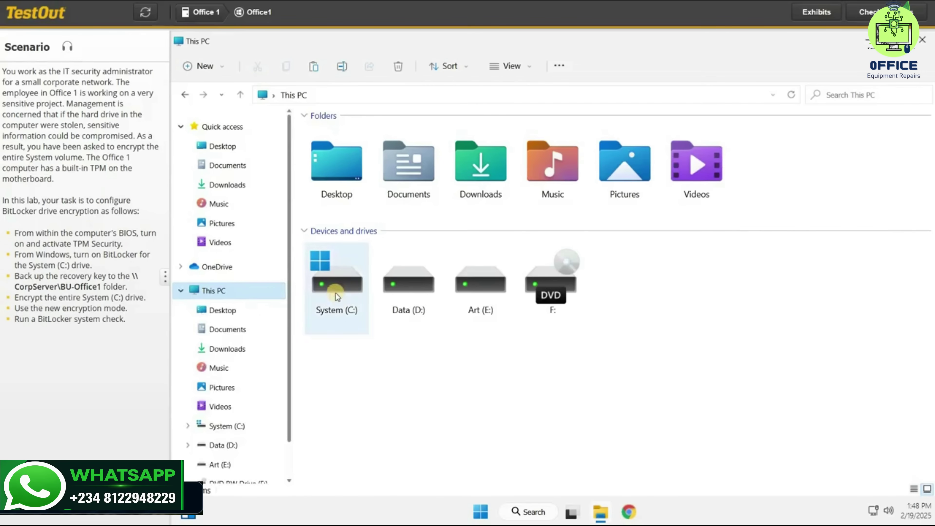
right_click(332, 289)
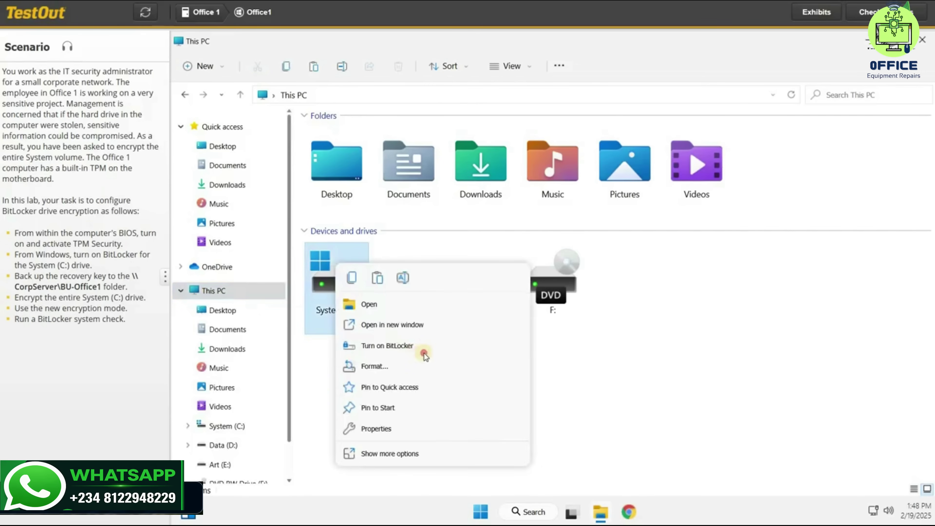
left_click(427, 350)
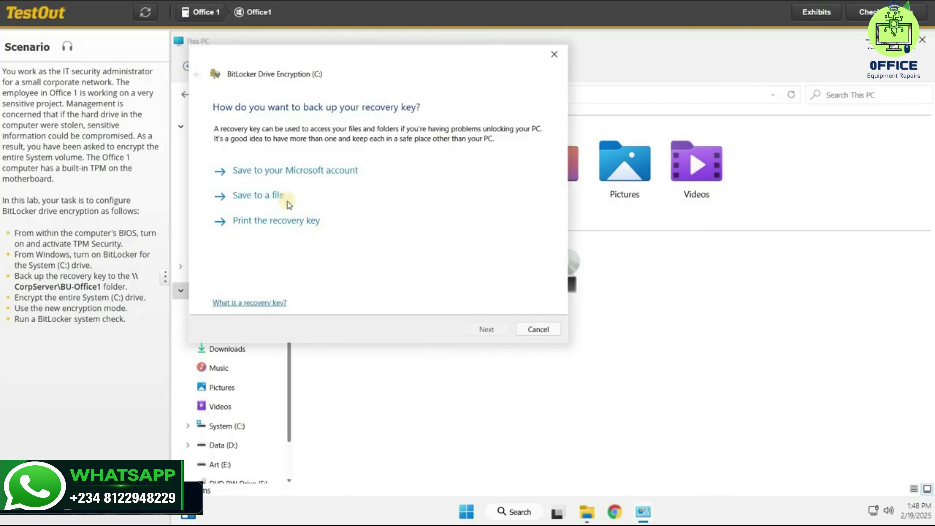
Back up the BitLocker recovery key to a file in the BU-Office1 folder on CorpServer and continue the wizard.
left_click(272, 194)
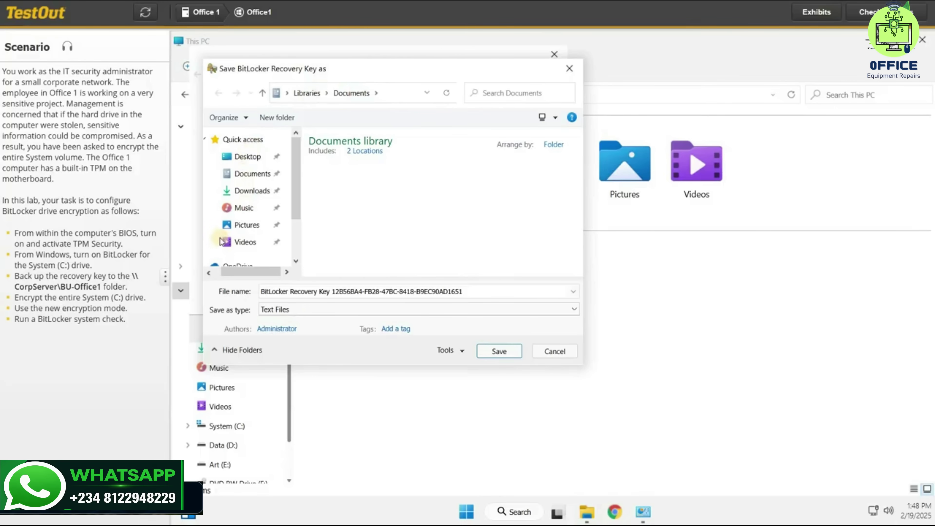
scroll(229, 248, "down", 1)
scroll(228, 258, "down", 1)
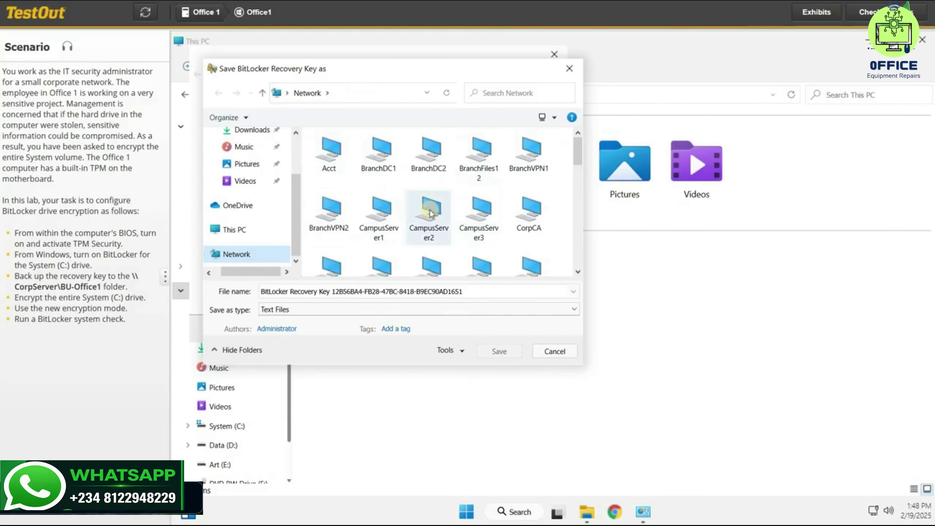
scroll(478, 216, "down", 1)
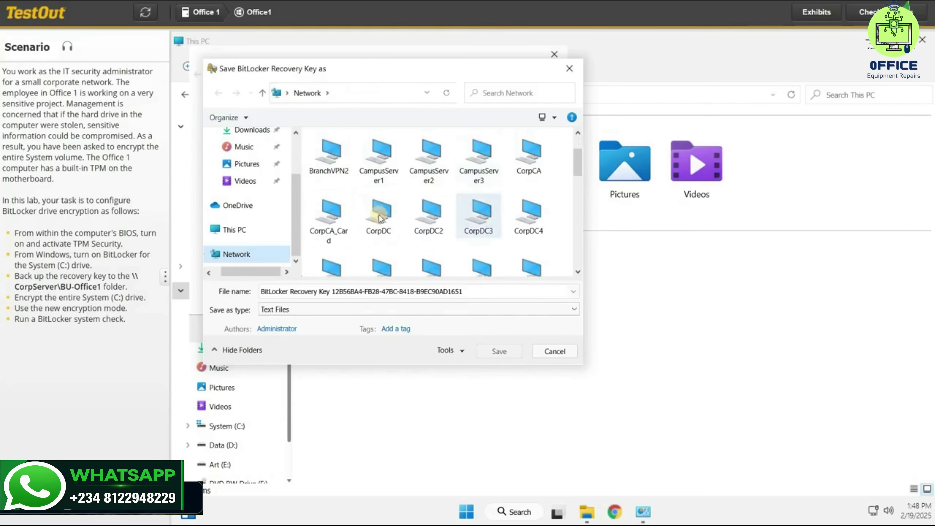
scroll(442, 221, "down", 1)
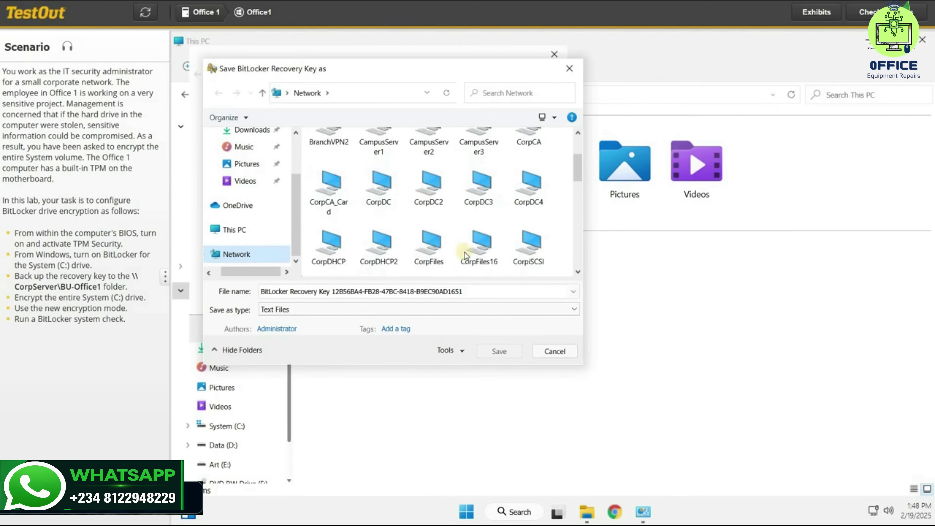
left_click(511, 243)
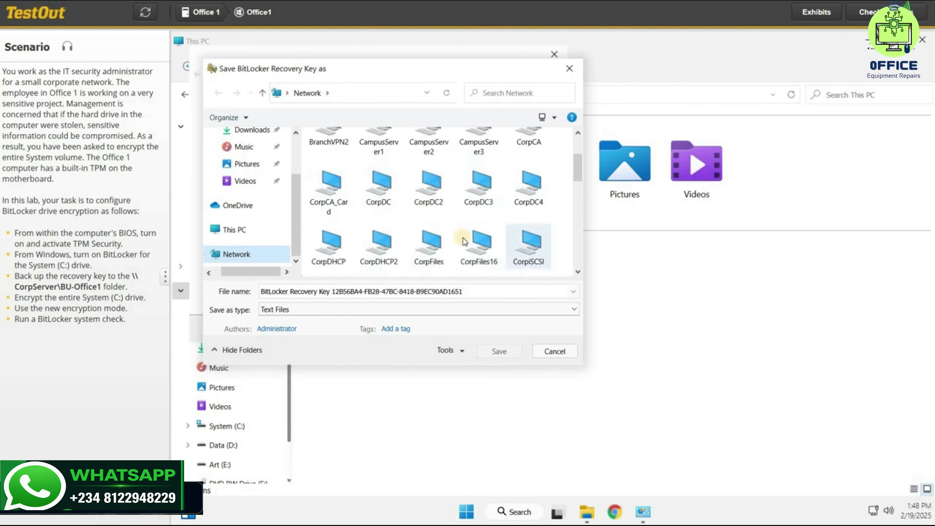
scroll(464, 241, "down", 1)
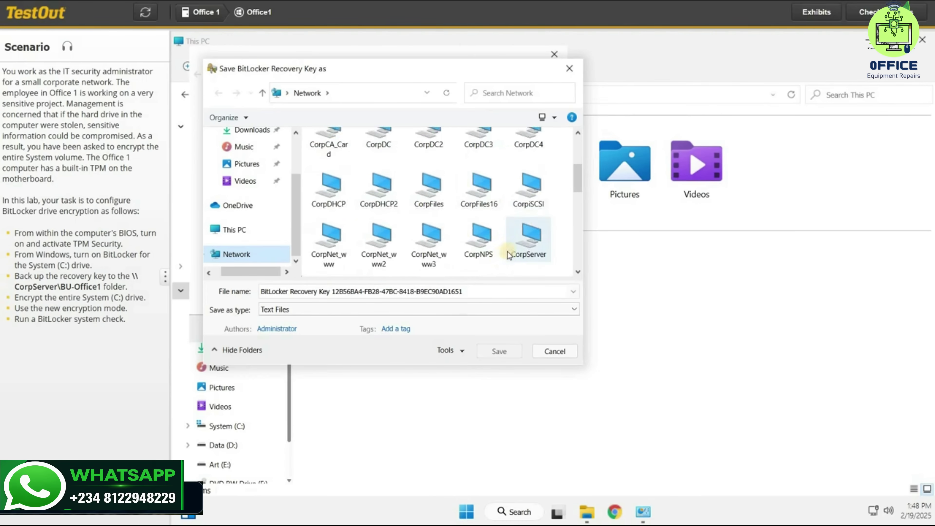
left_click(510, 254)
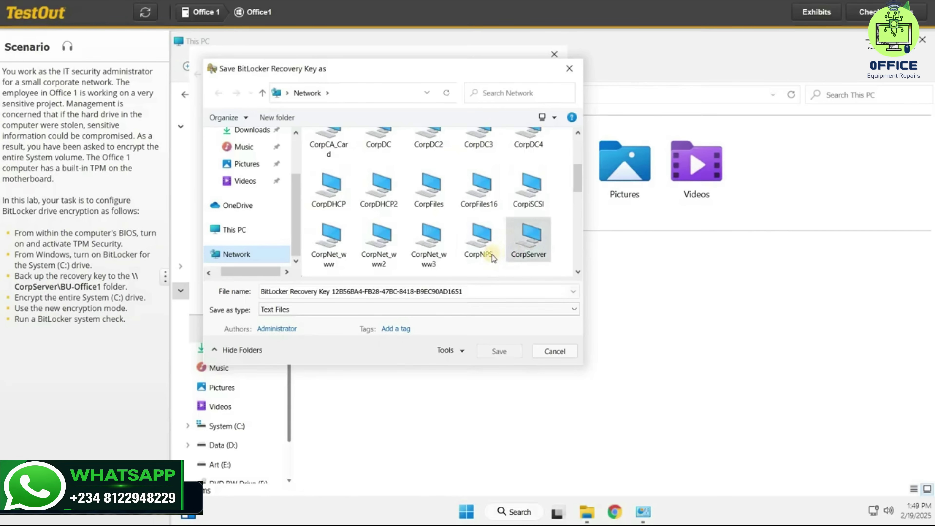
key("Return")
double_click(340, 164)
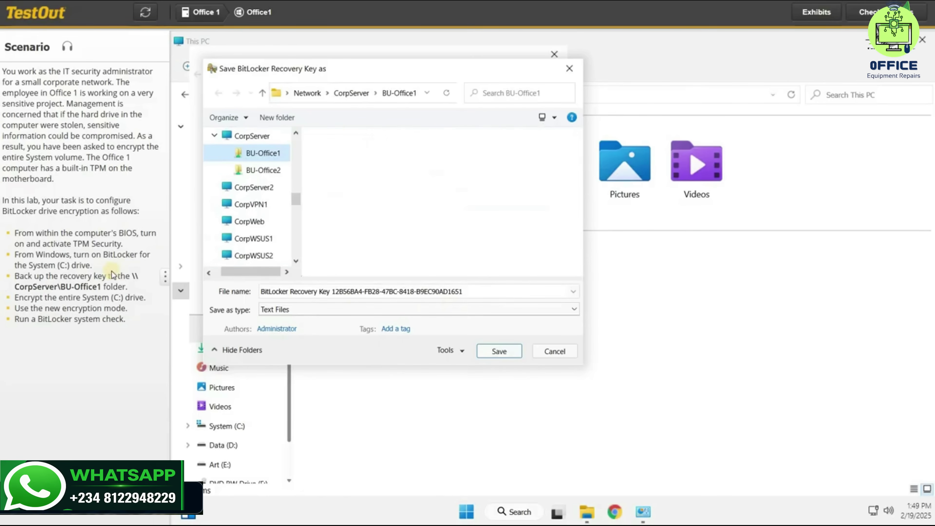
left_click(497, 351)
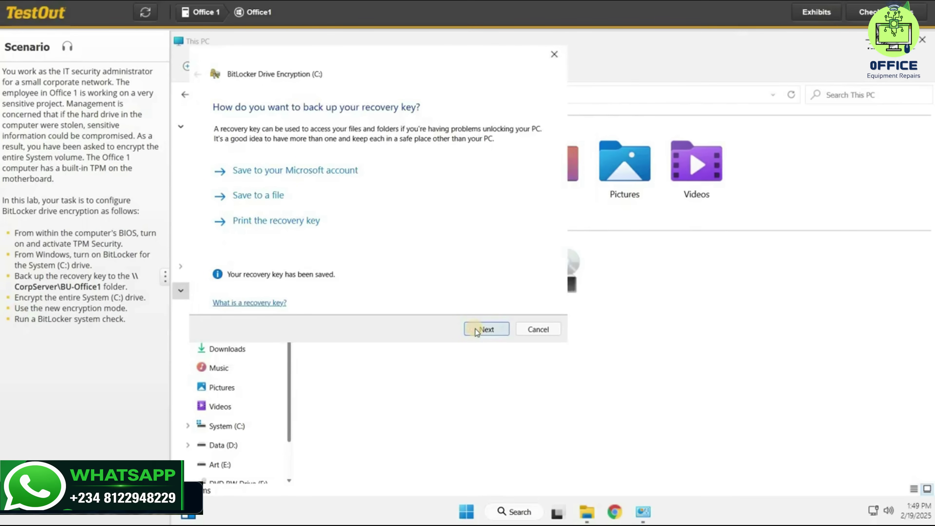
left_click(477, 330)
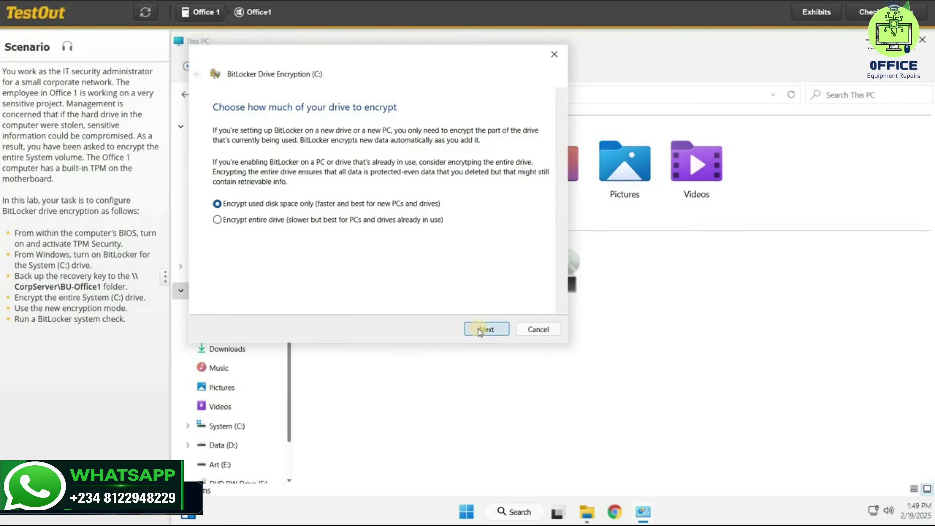
Choose to encrypt the entire drive using the new encryption mode.
left_click(217, 221)
left_click(247, 226)
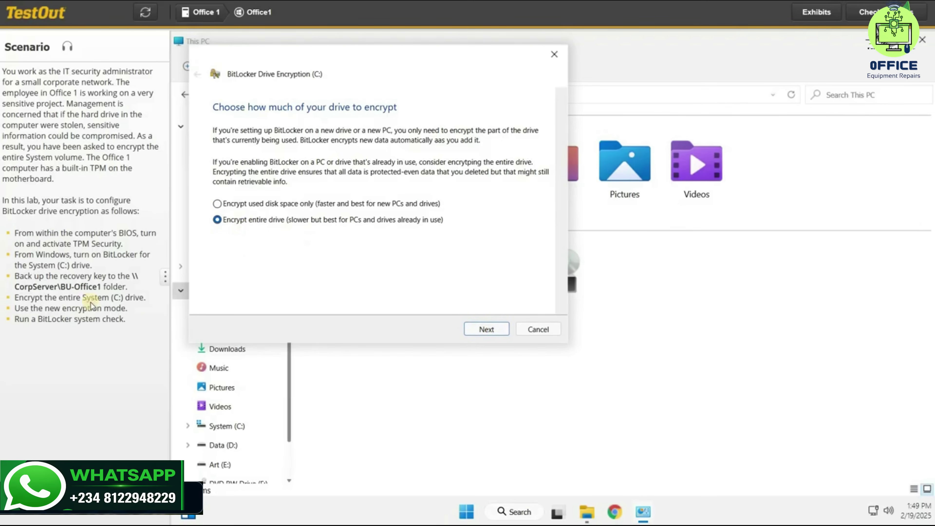
left_click(486, 330)
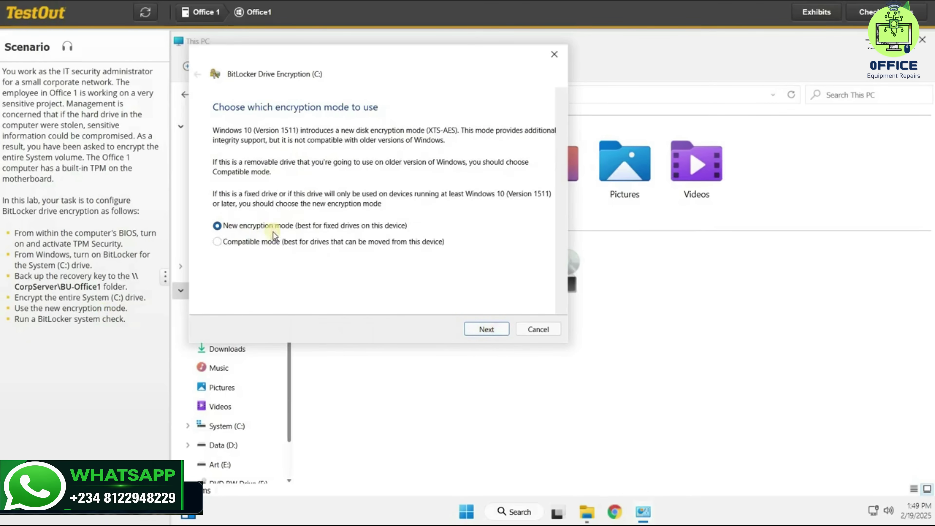
left_click(485, 330)
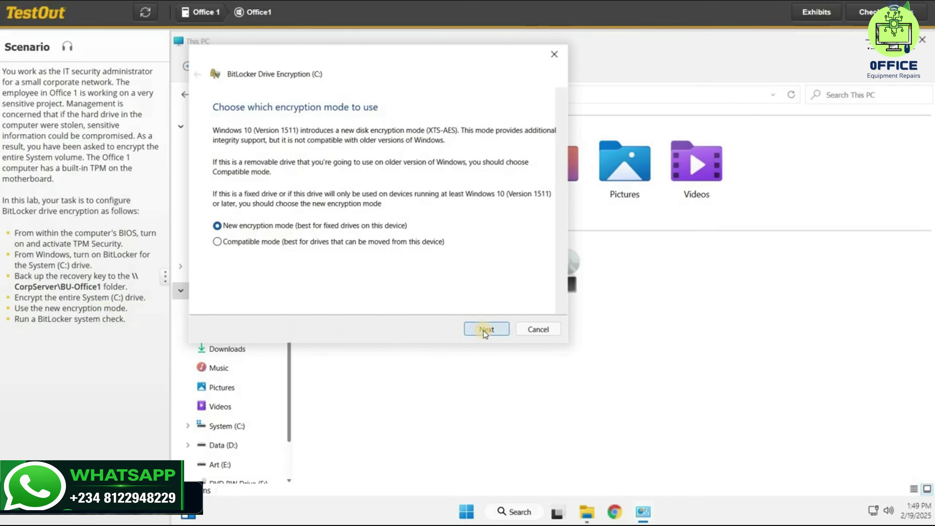
Enable the BitLocker system check, restart the computer to run the encryption, and dismiss the encryption progress dialog.
left_click(216, 179)
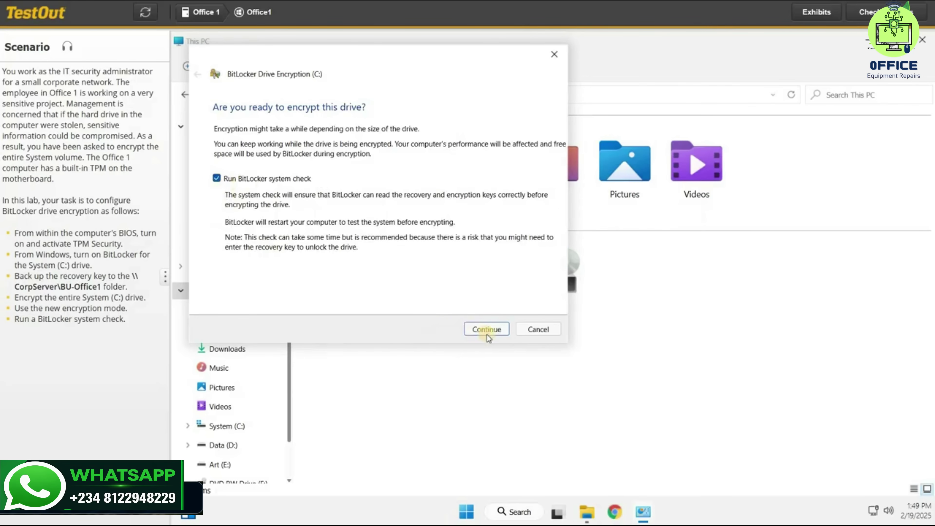
left_click(486, 329)
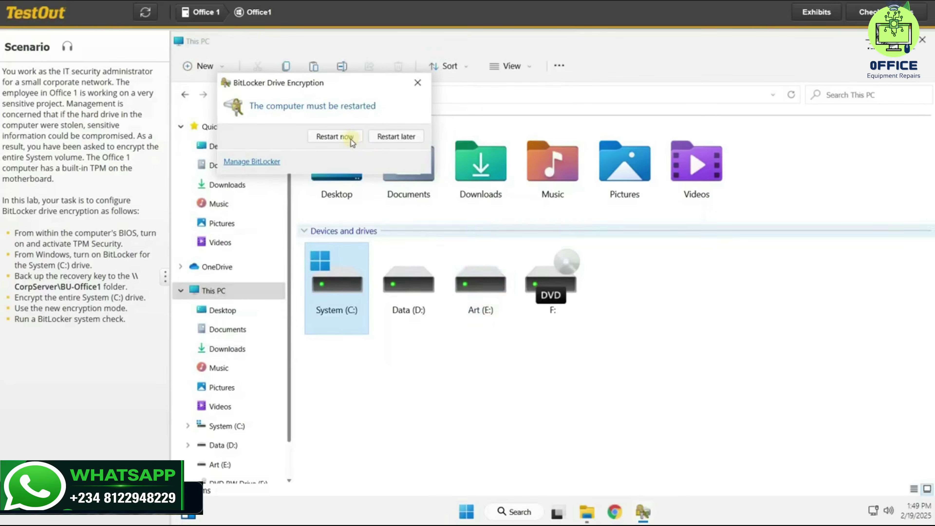
left_click(336, 138)
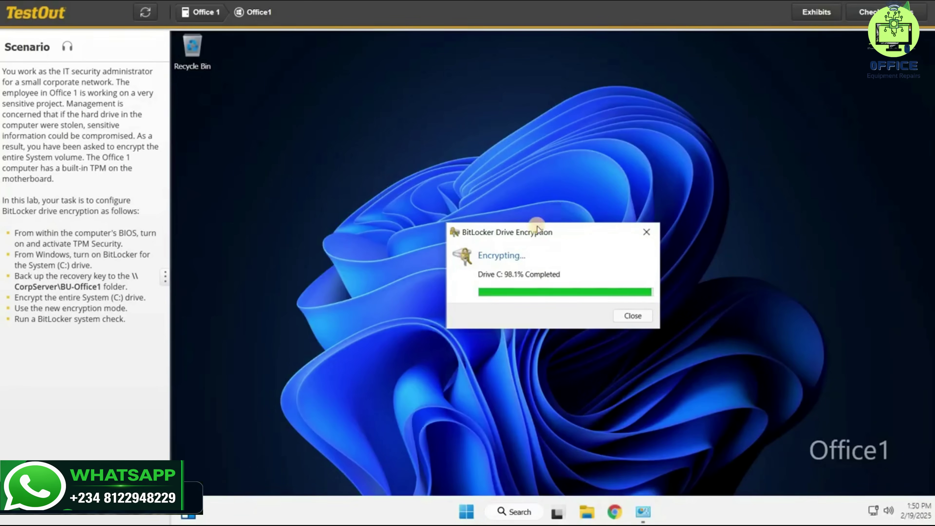
left_click(628, 280)
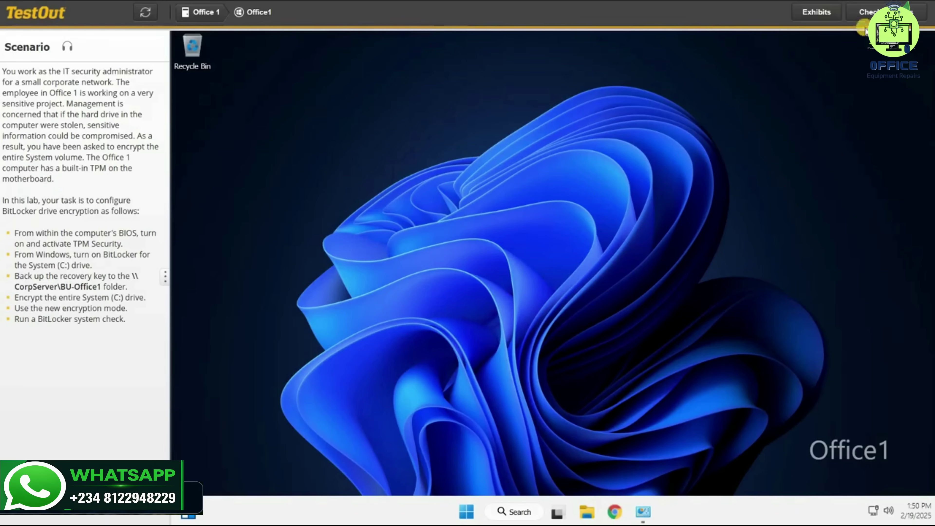
Submit the lab for scoring, review the lab report with its explanation, and close the report.
left_click(880, 11)
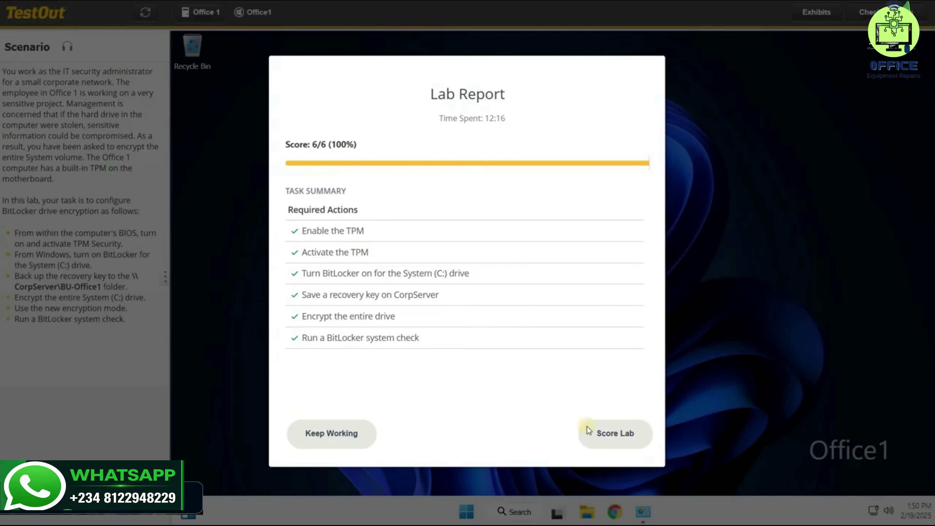
left_click(607, 435)
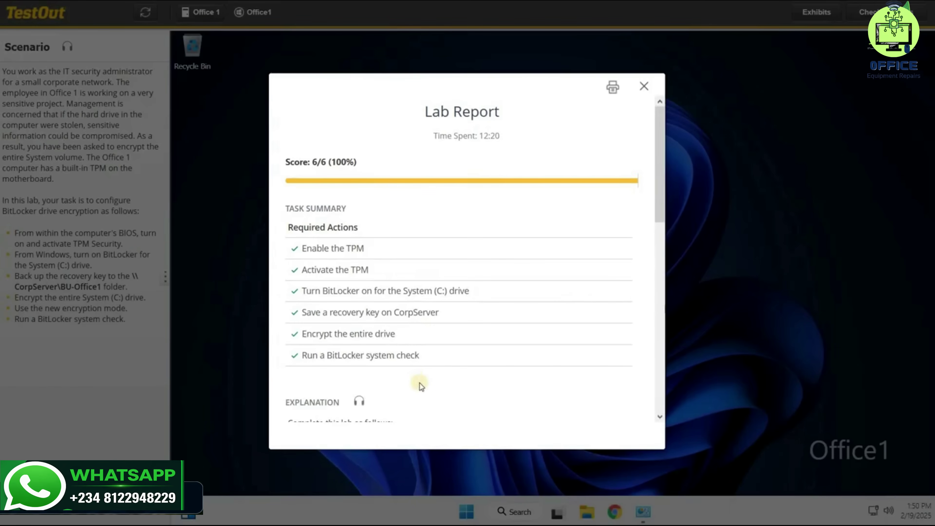
scroll(415, 390, "down", 15)
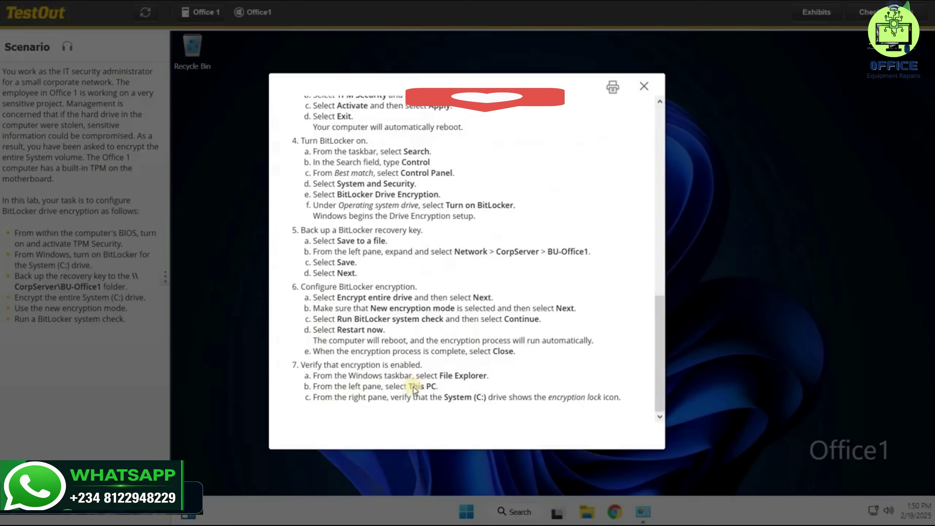
scroll(612, 129, "up", 15)
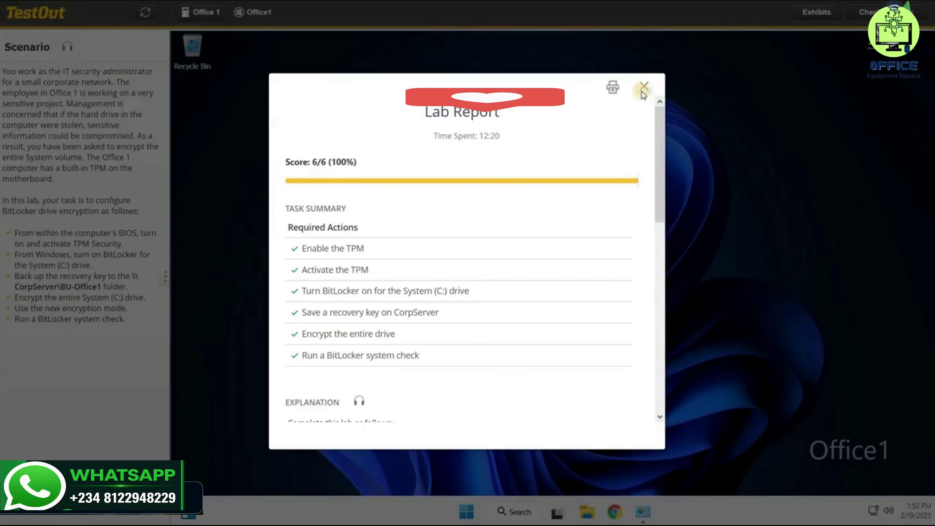
left_click(644, 86)
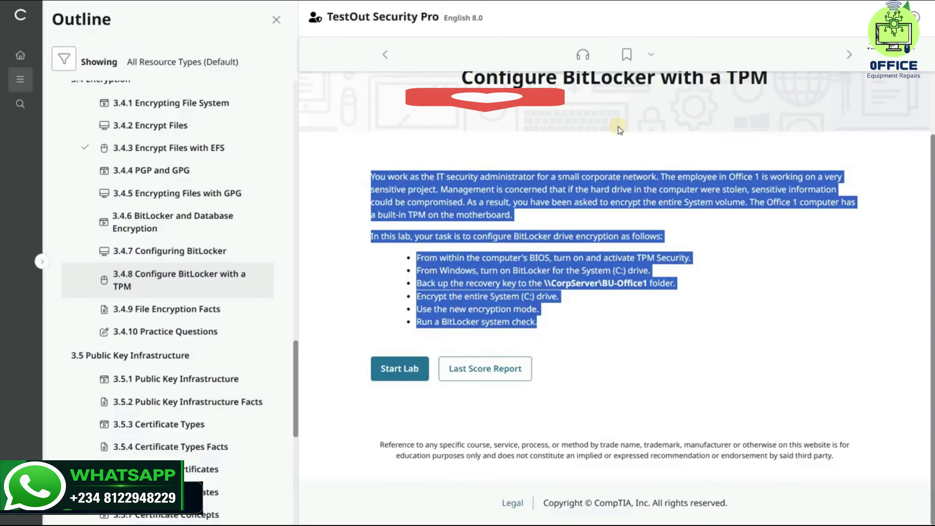